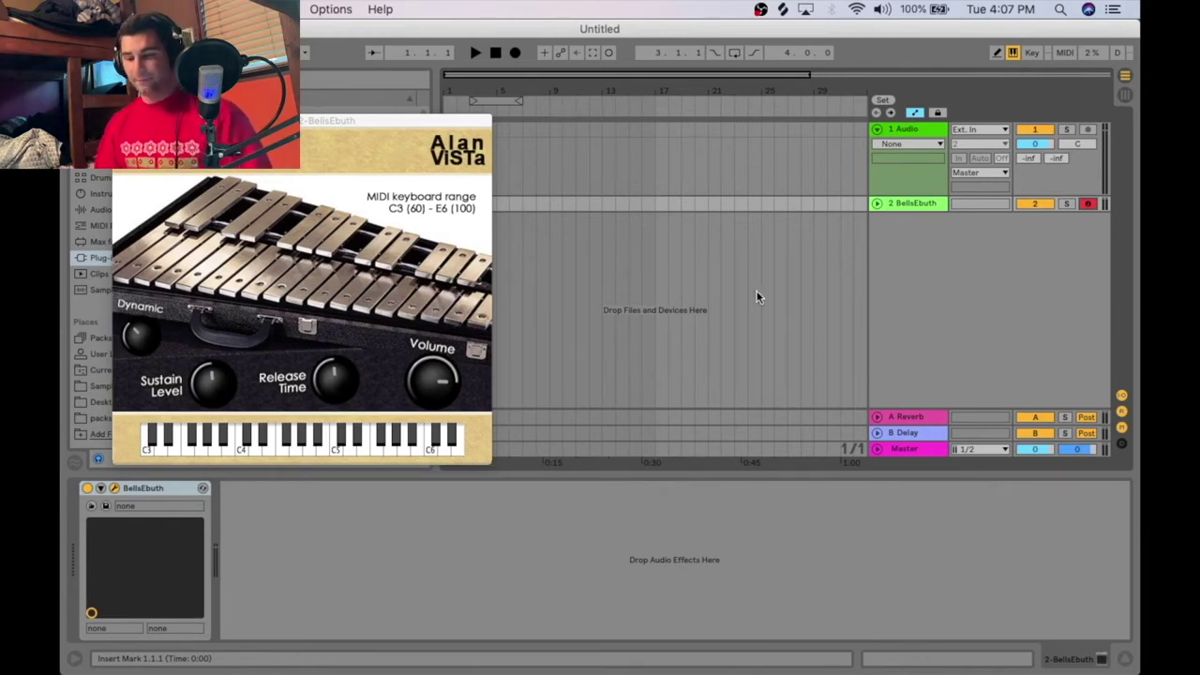
Move the BellsEbuth plugin window to the centre to uncover the Plug-ins list, then switch to the BellsEbuth download page
drag(421, 122, 591, 151)
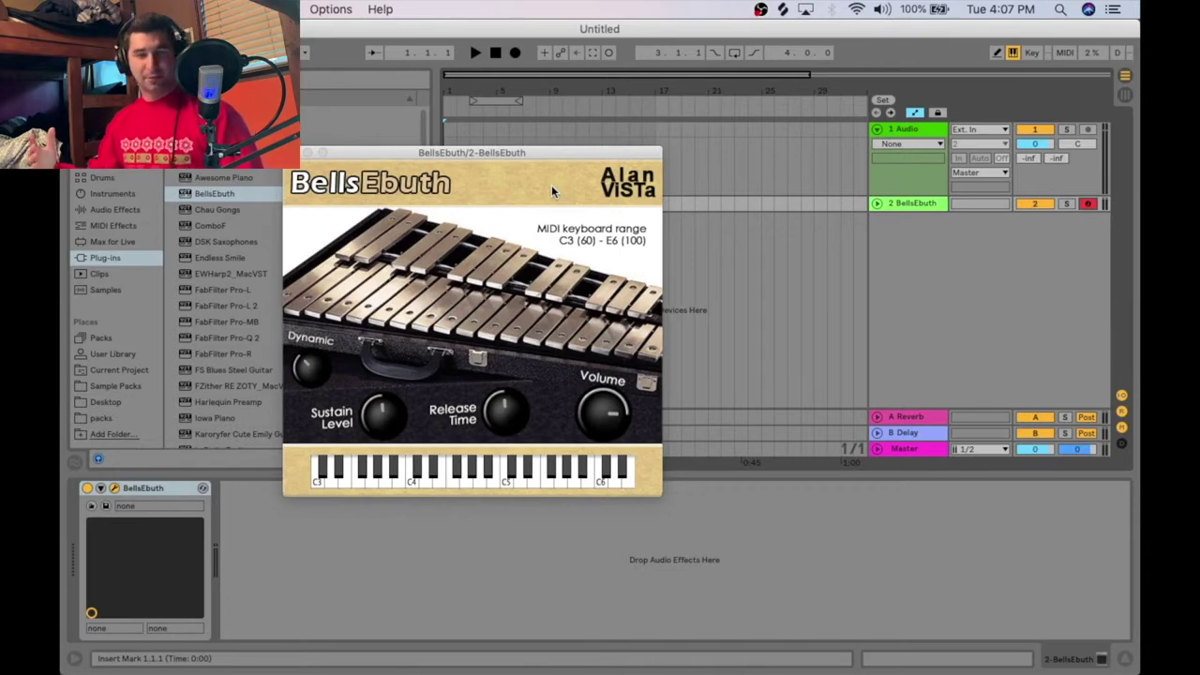
key(super+Tab)
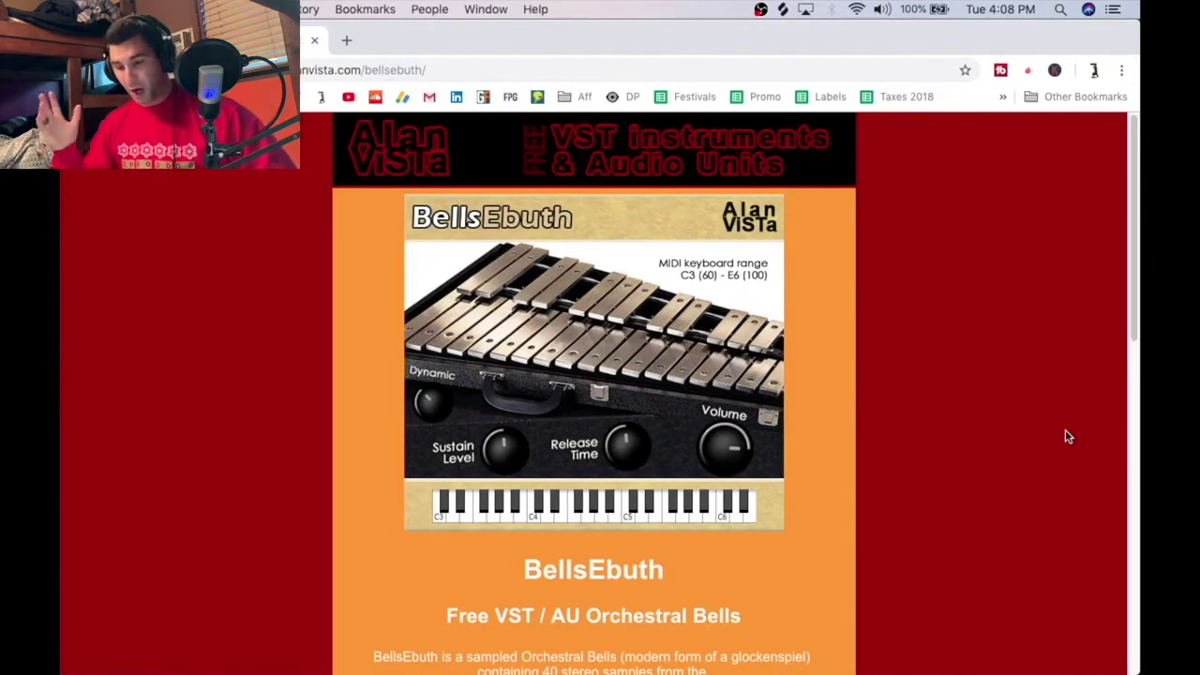
scroll(1073, 422, down, 3)
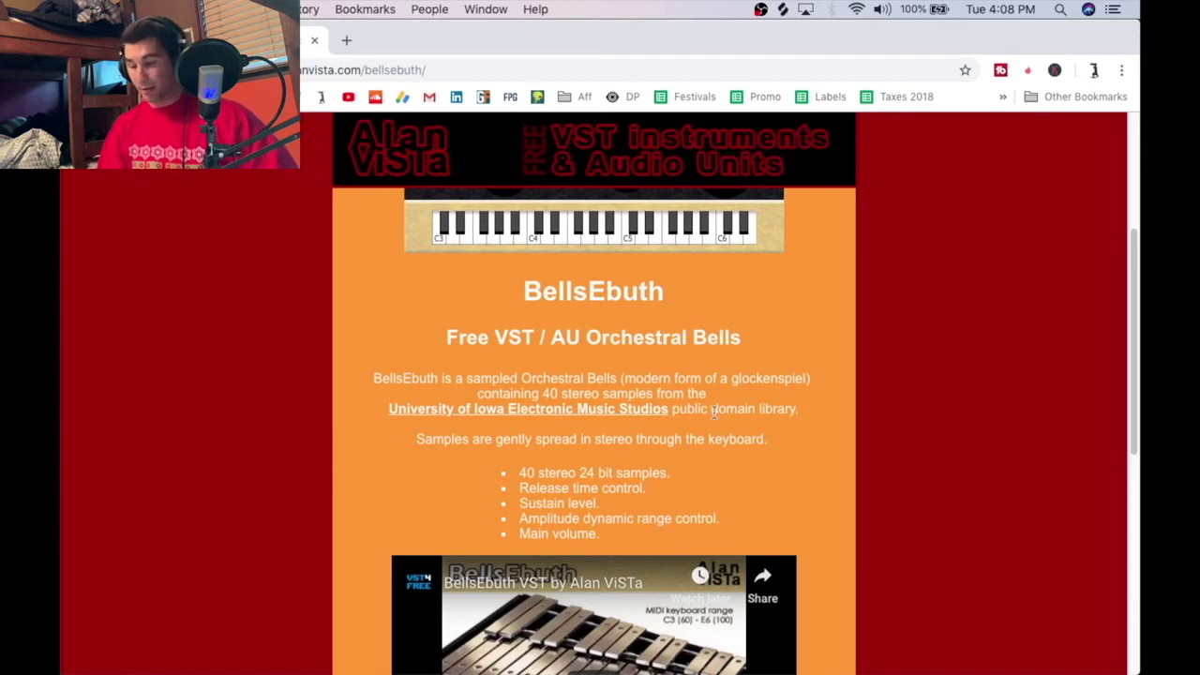
scroll(814, 407, down, 1)
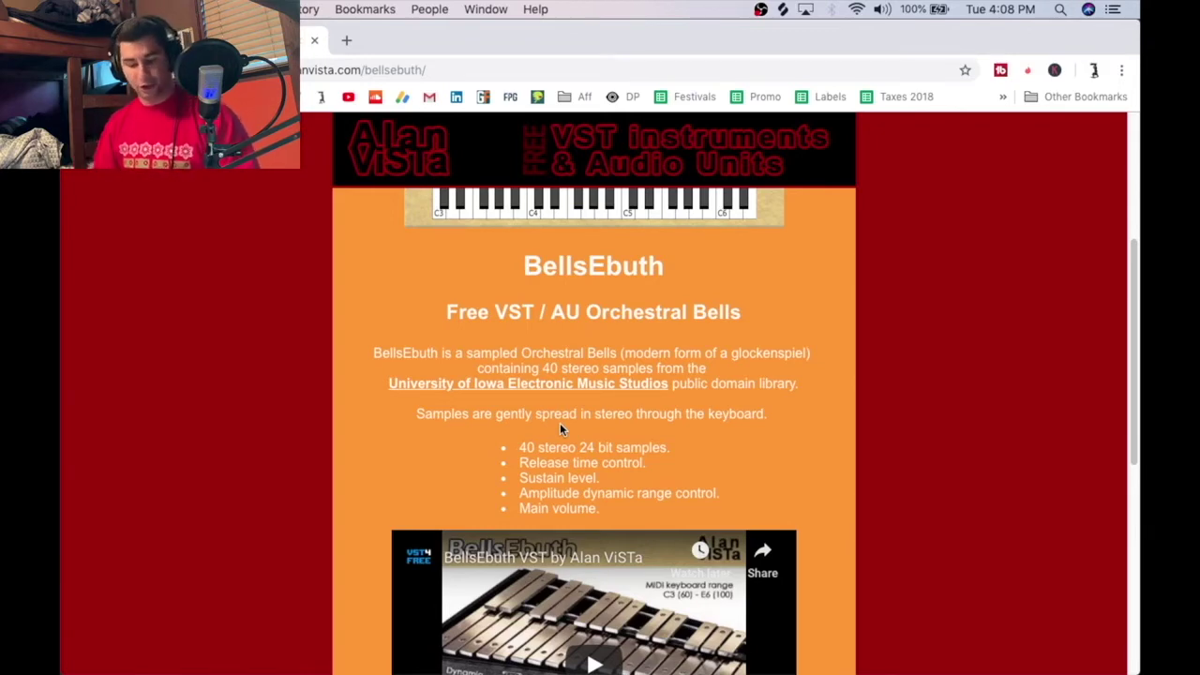
key(super+Tab)
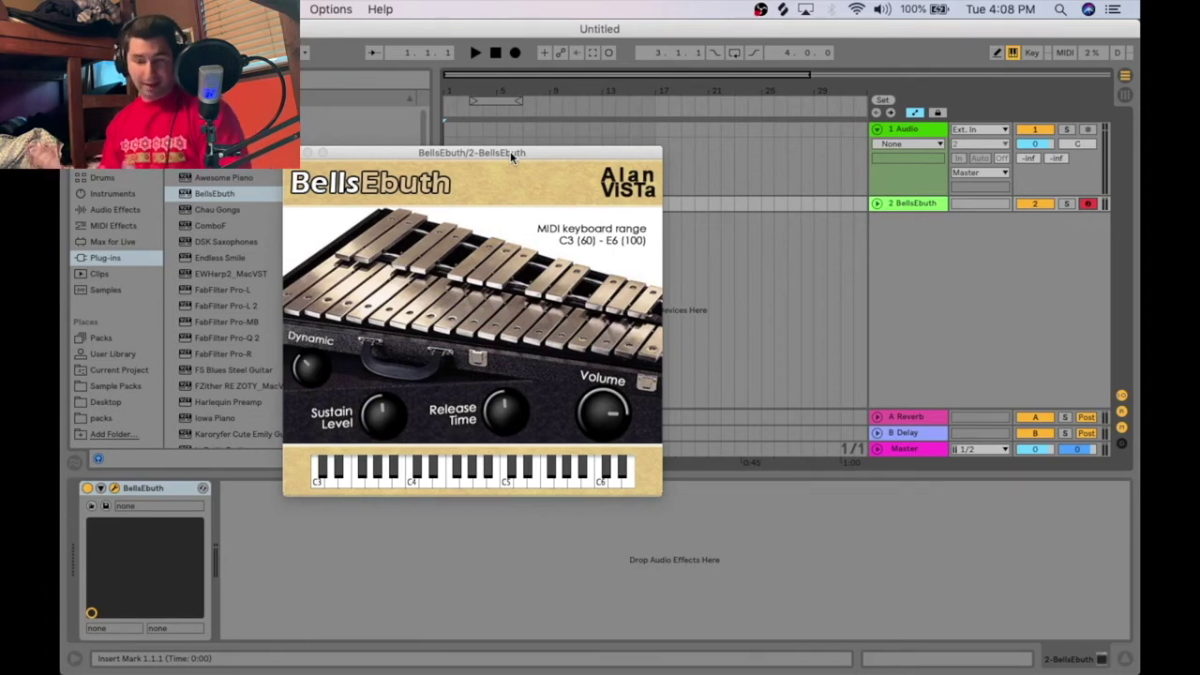
Reposition the BellsEbuth plugin window and play its lowest C3 bell note
drag(510, 150, 613, 154)
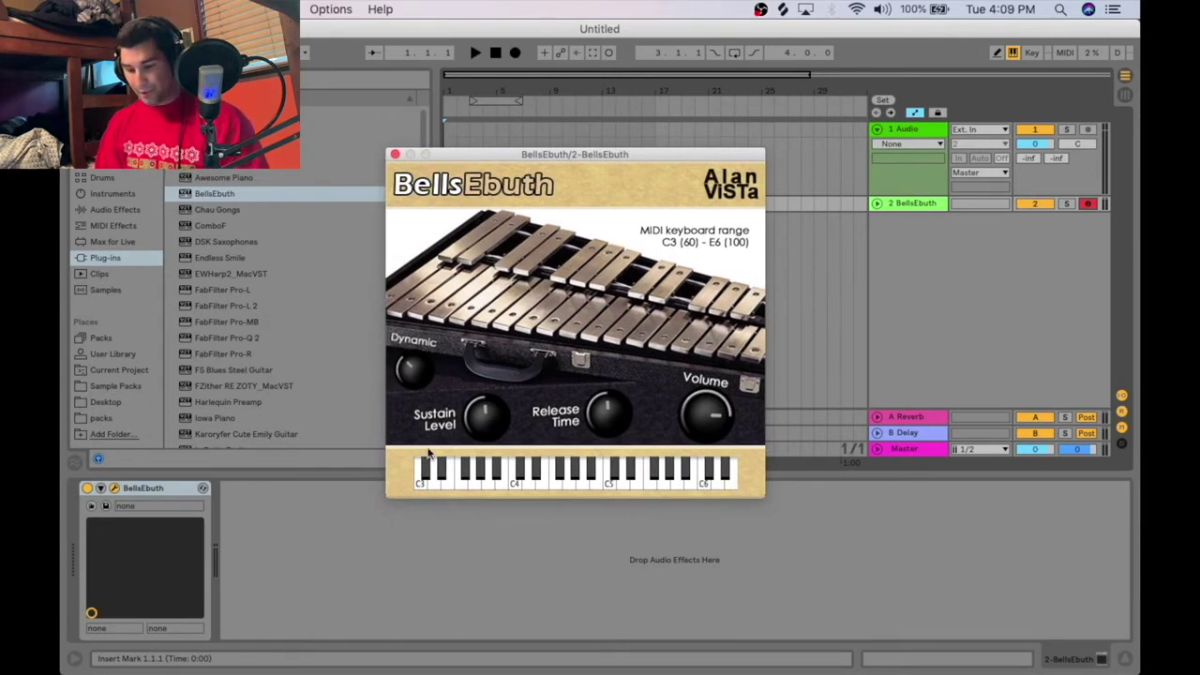
click(430, 476)
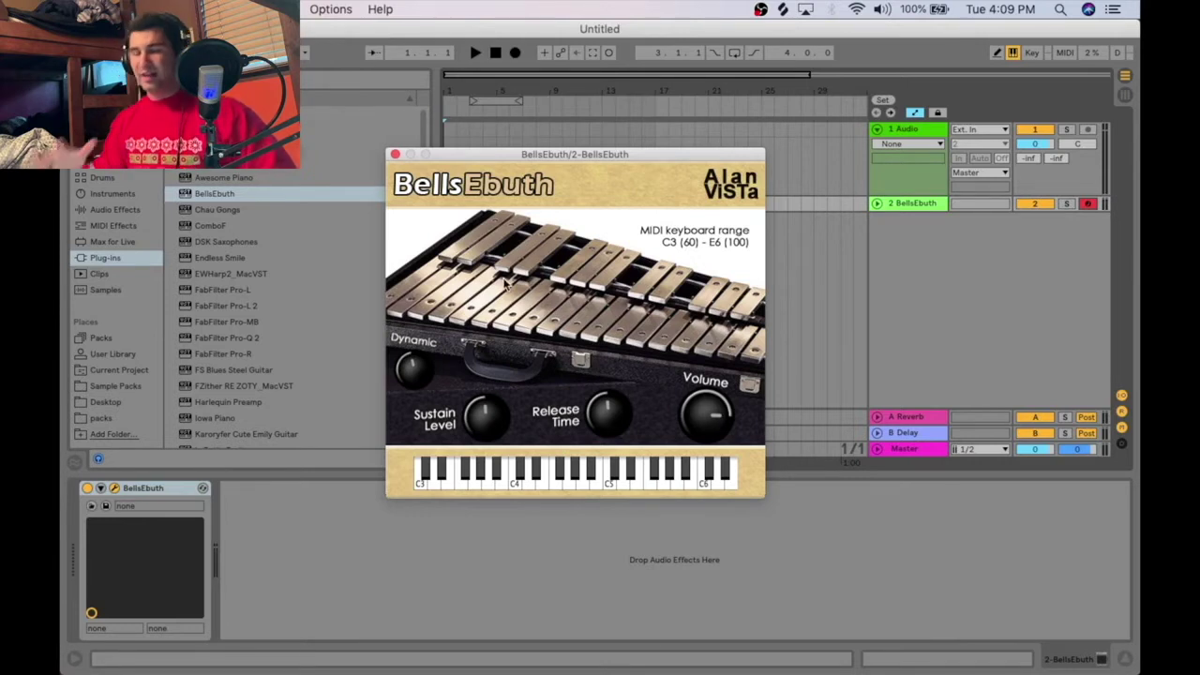
key(Down)
key(Down)
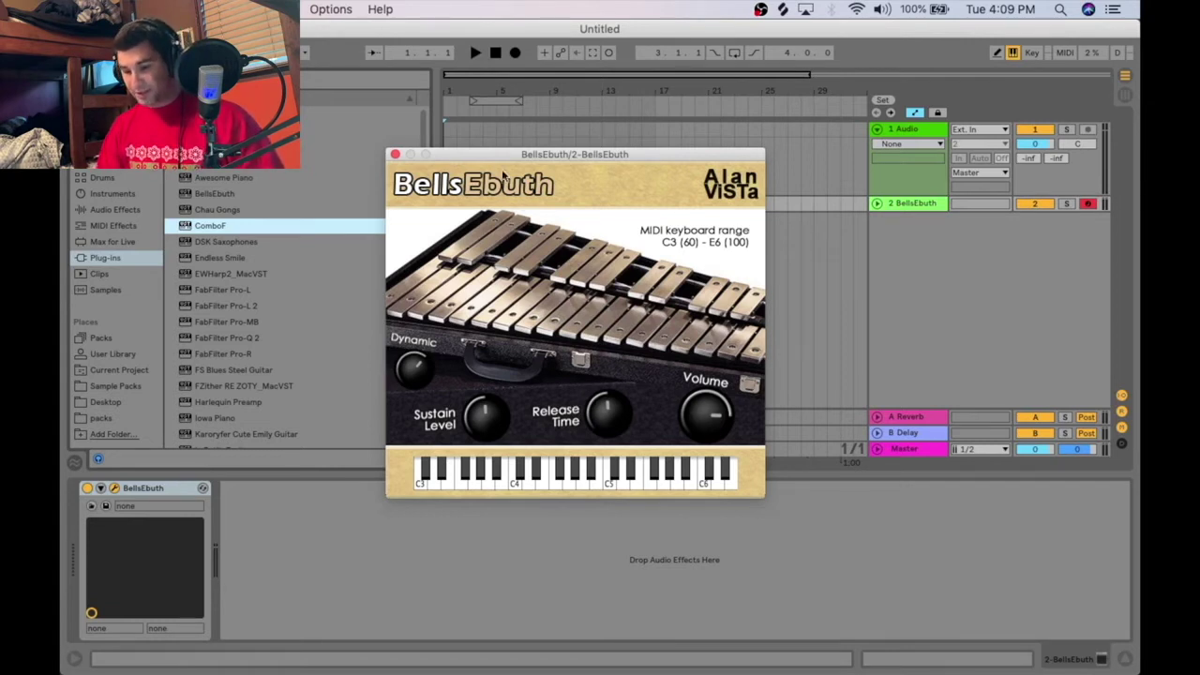
drag(543, 165, 475, 114)
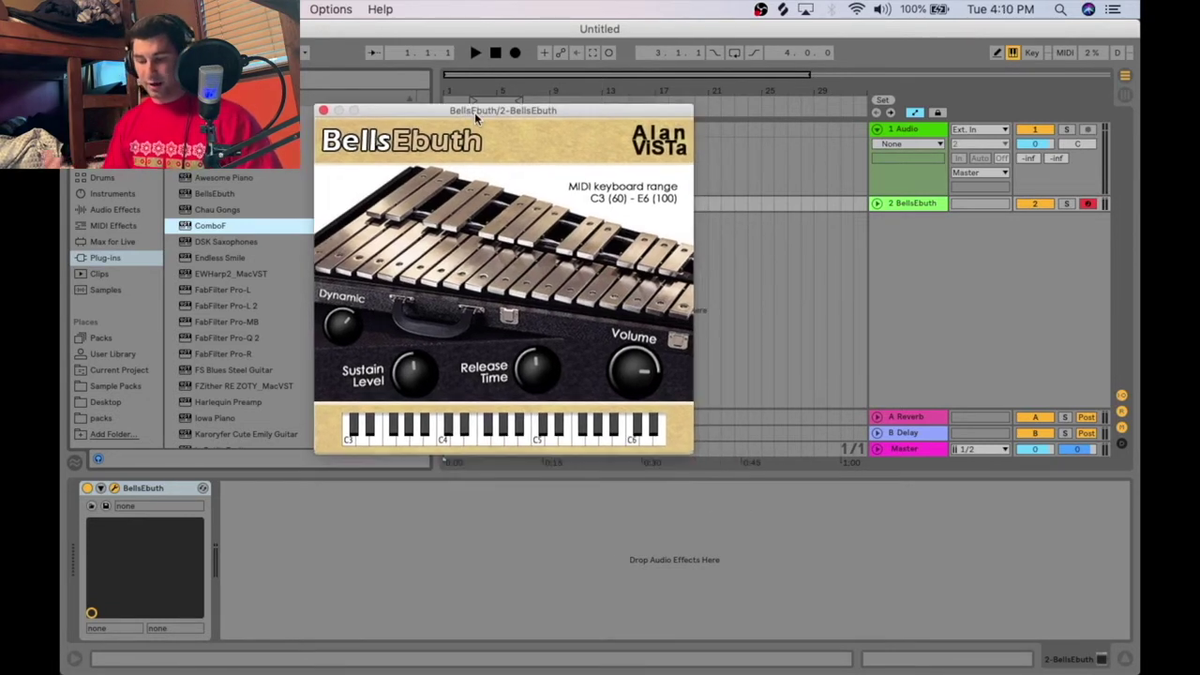
Play bell notes around C4–E4 on the computer keyboard, then drop an octave with Z
key(l)
key(semicolon)
key(k)
key(l)
key(k)
key(l)
key(z)
key(k)
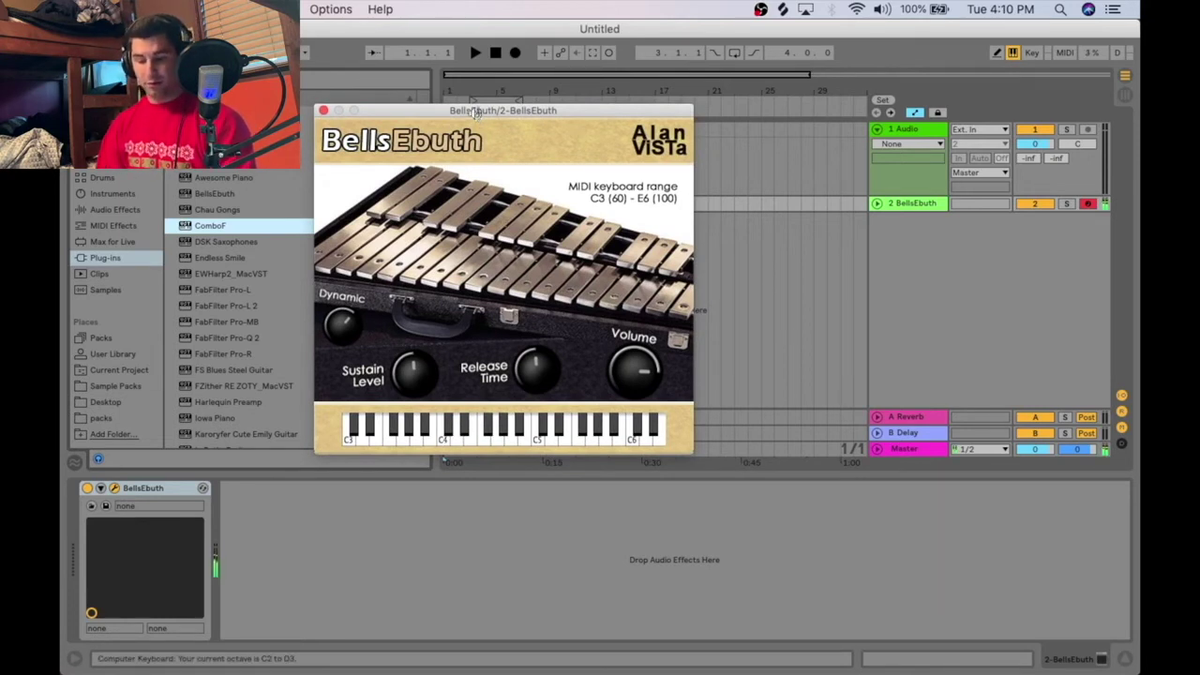
Play the D3 key, then a rising run from C#3 to F3 on the plugin keyboard
click(358, 437)
click(359, 440)
drag(361, 442, 670, 439)
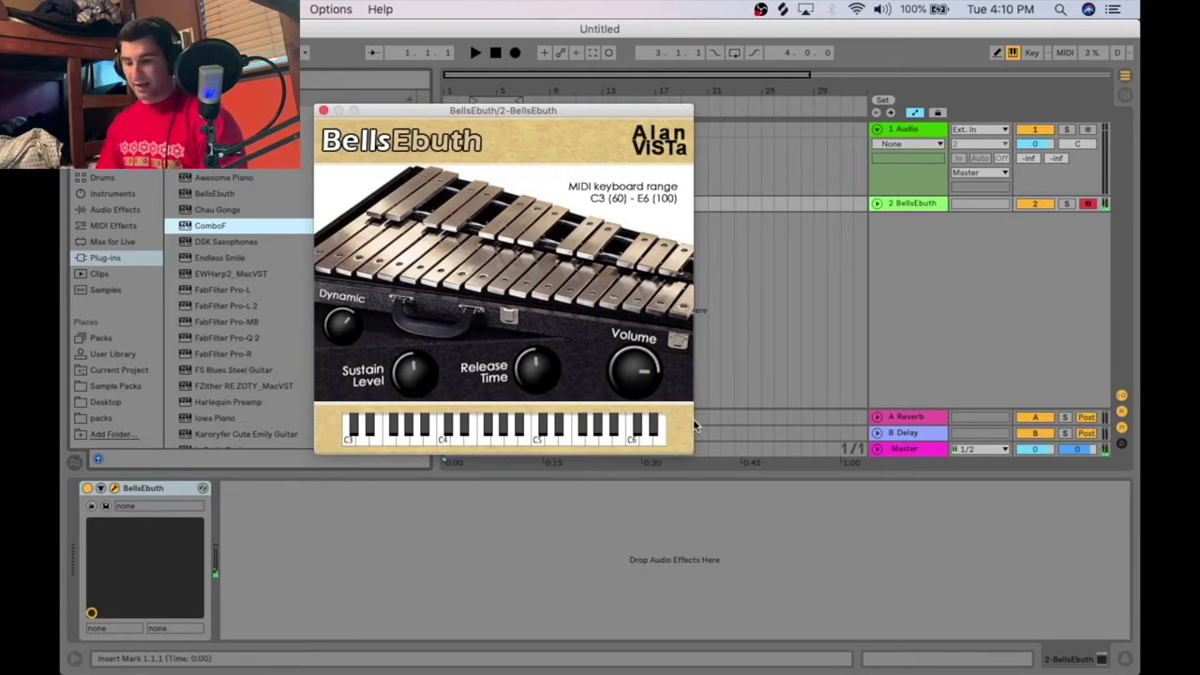
Play bell notes around C4–F4 and A4–C5 on the computer keyboard
key(a)
key(f)
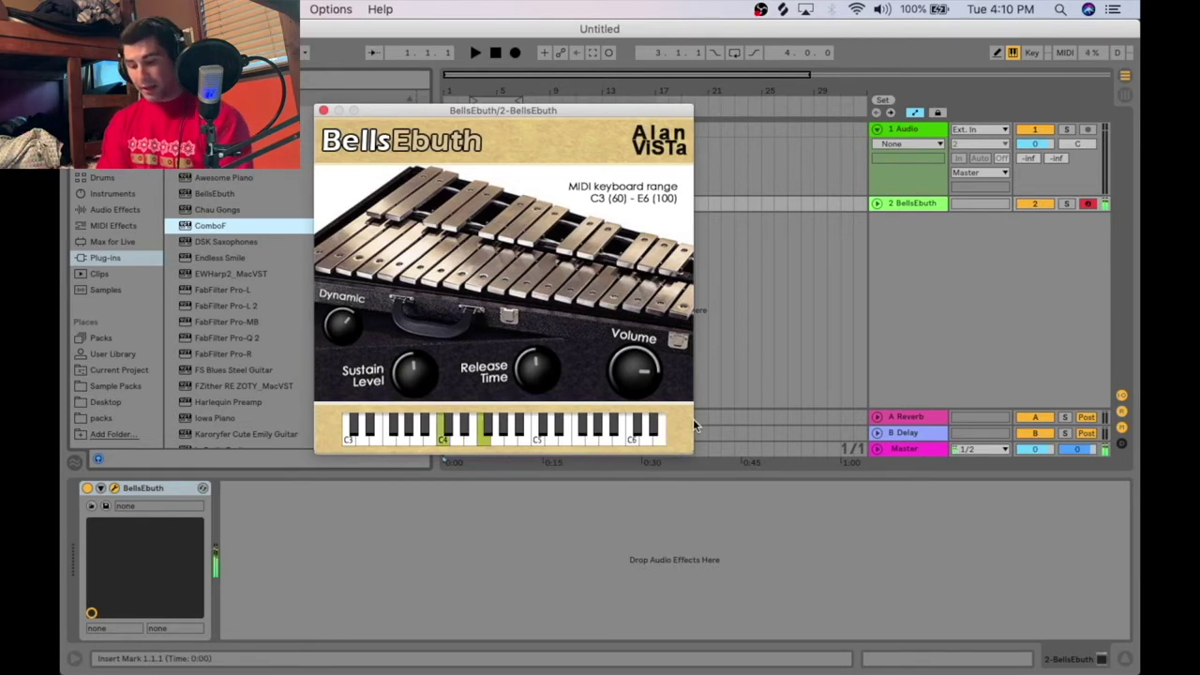
key(h)
key(k)
key(k)
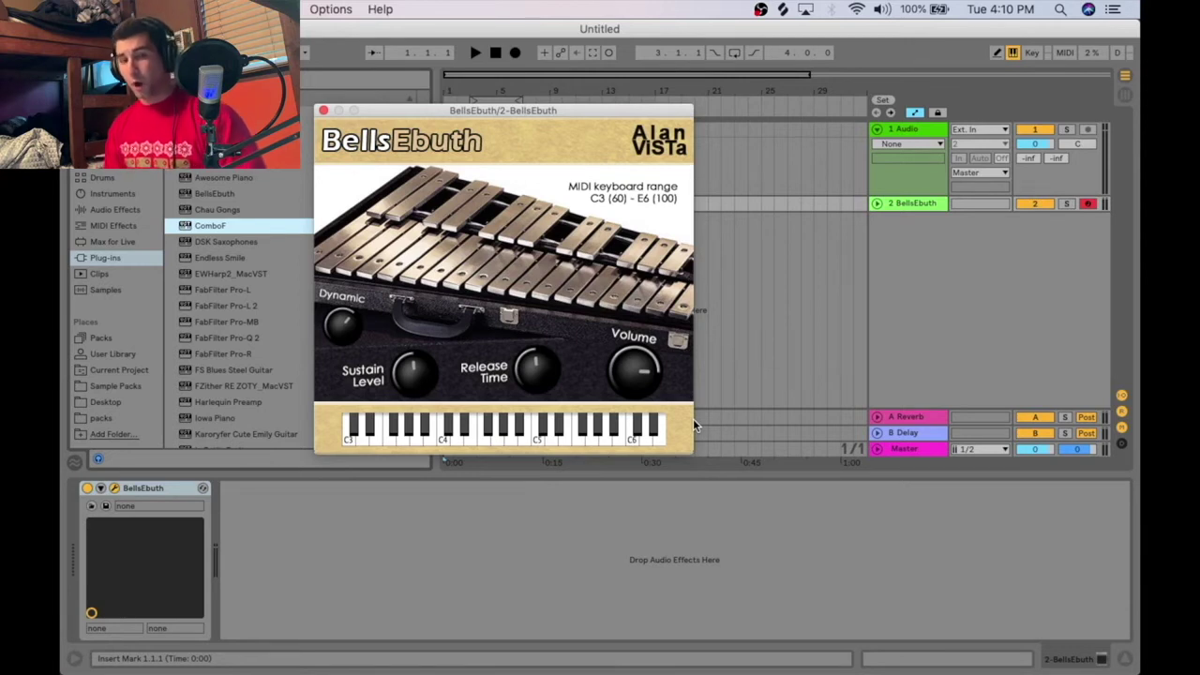
Play the C3 bell and a descending glissando across the plugin keyboard, then nudge the window right
click(348, 439)
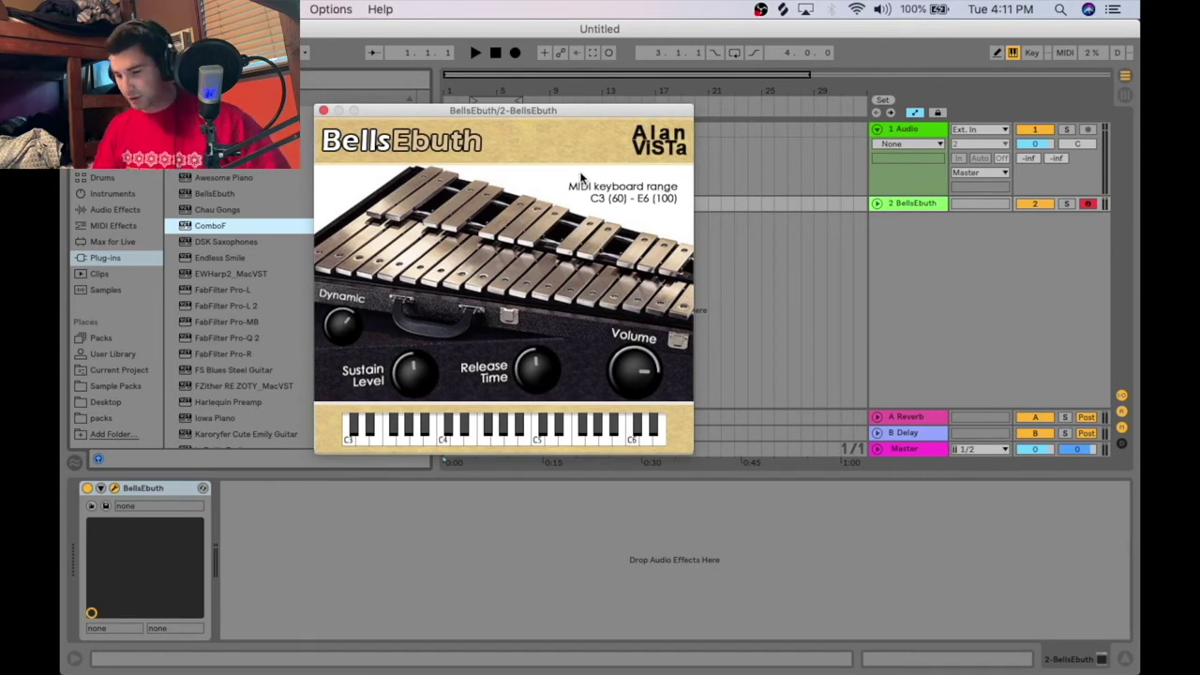
drag(657, 429, 296, 419)
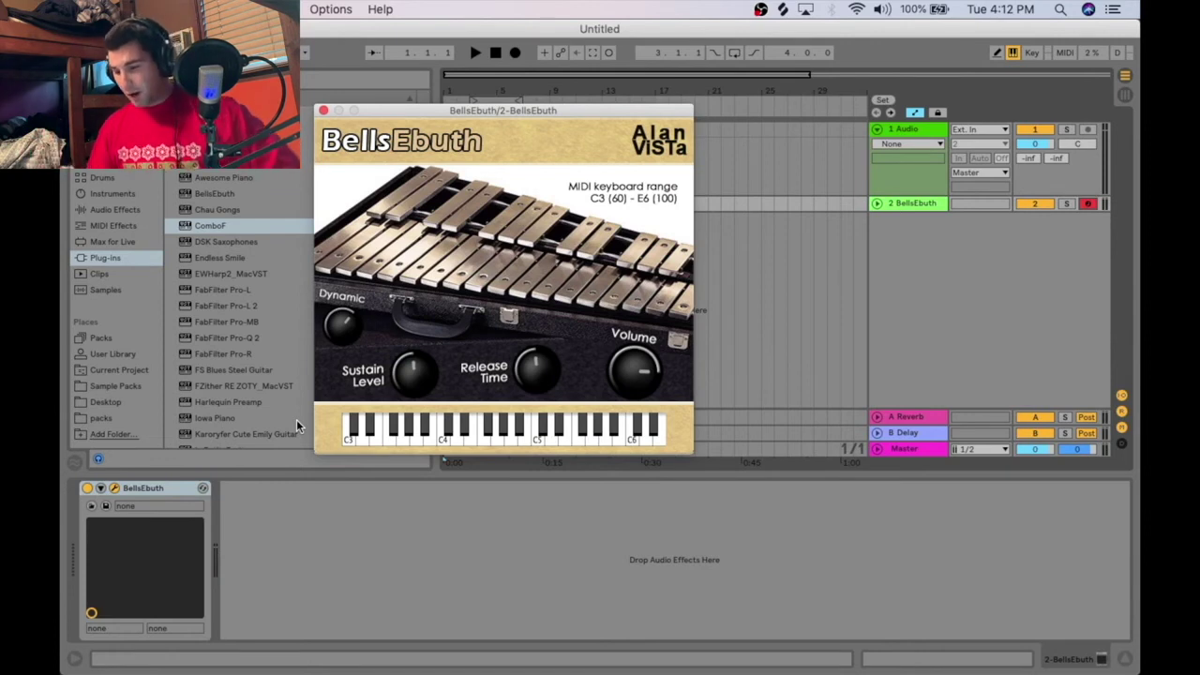
drag(516, 111, 565, 120)
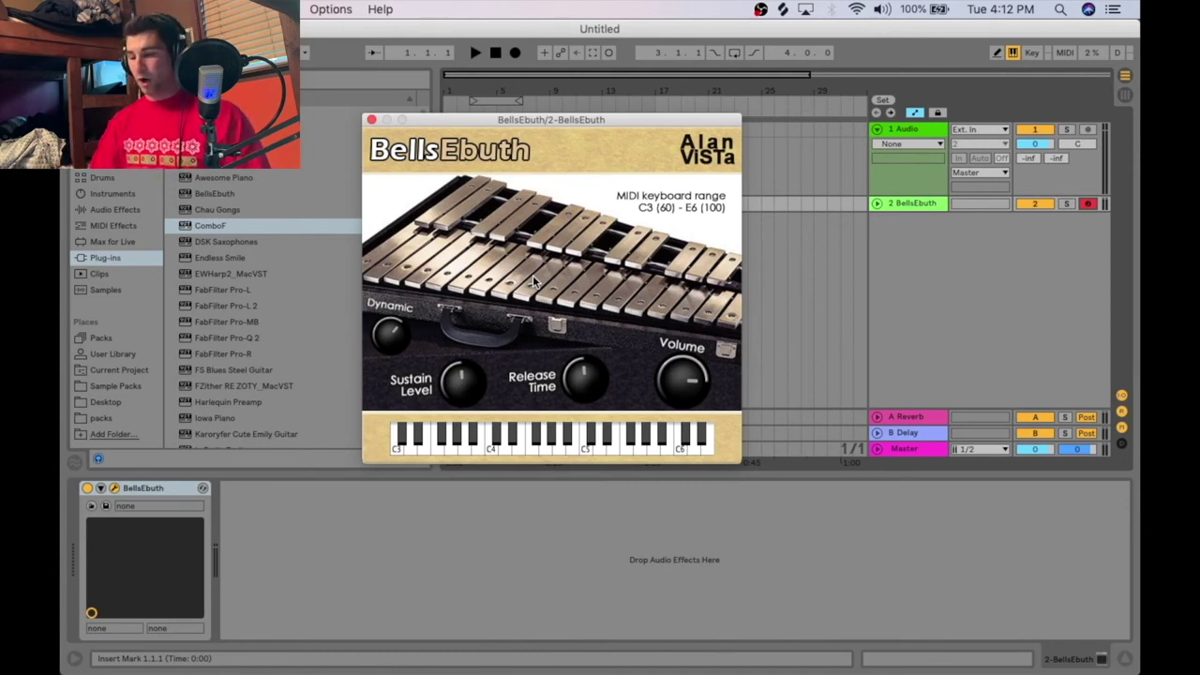
Expand the 2-BellsEbuth track and lower its volume from 0 dB to -9.7 dB
click(876, 204)
drag(1050, 217, 1052, 223)
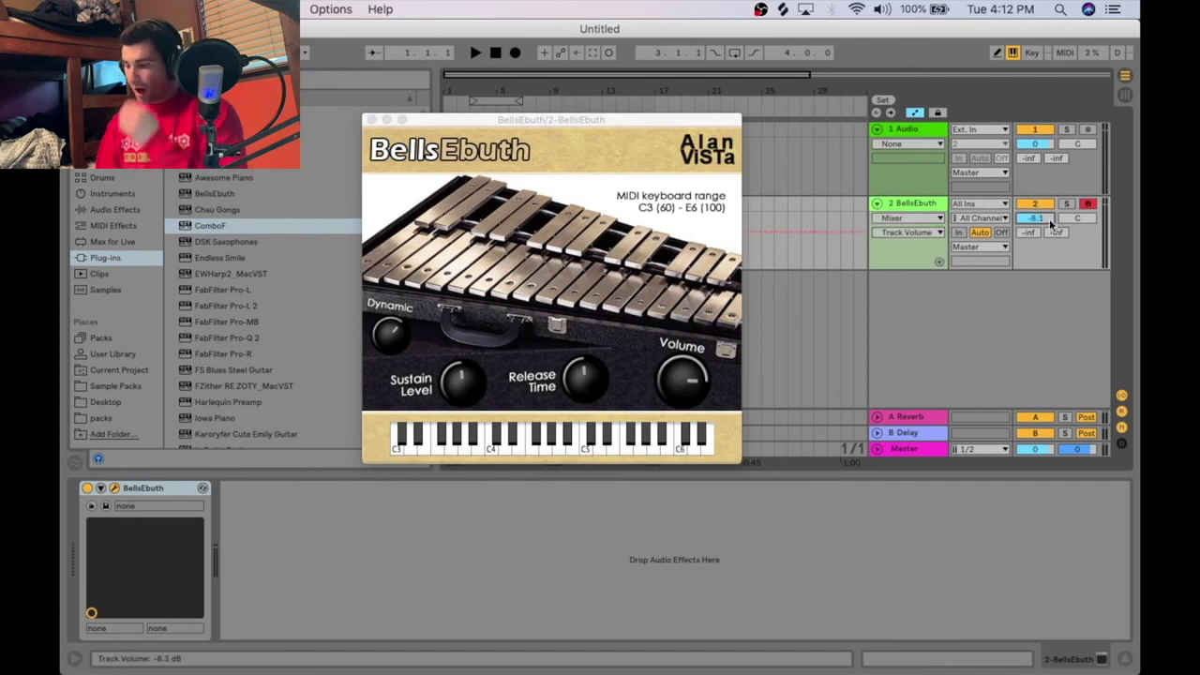
drag(1051, 222, 1051, 223)
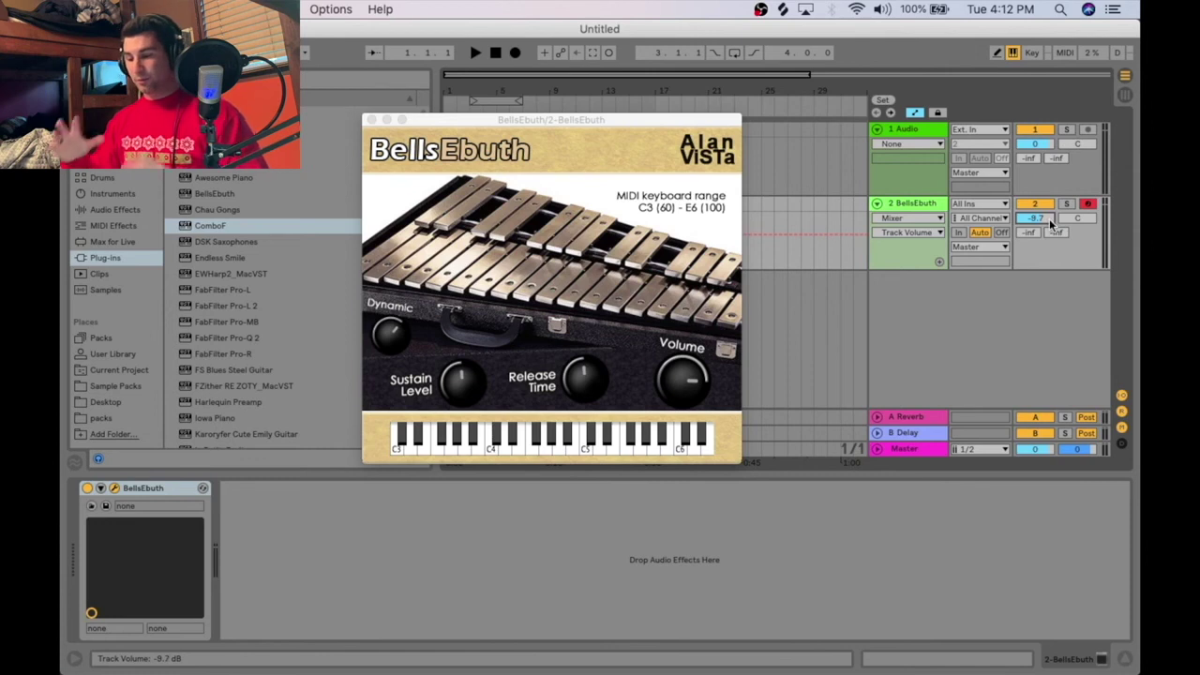